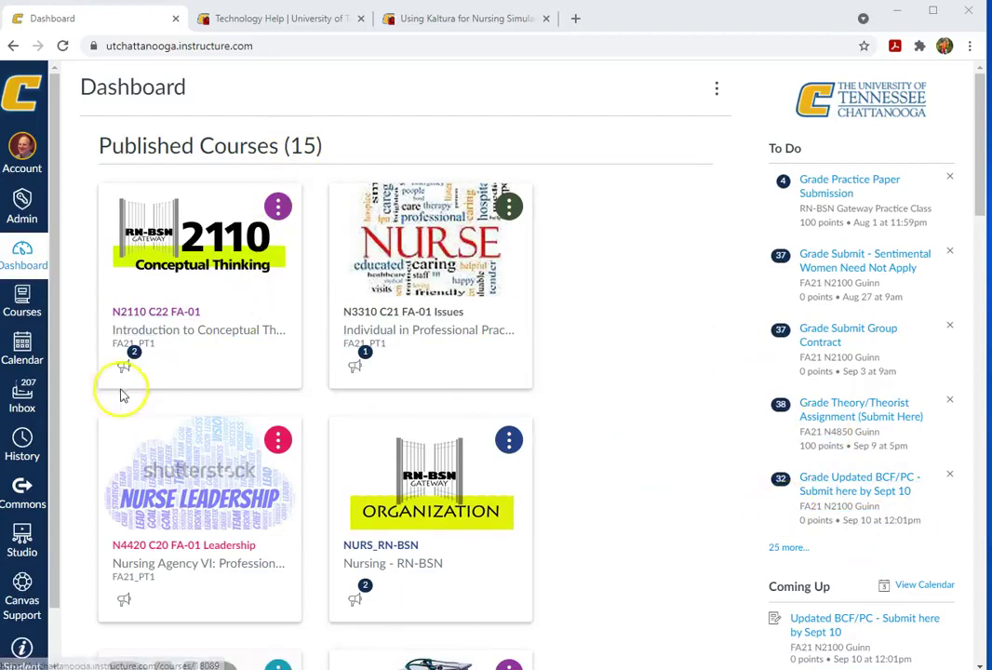
Step: Go to My Kaltura Media for the account and open the "Sample Video for Editing" entry for editing
click(22, 150)
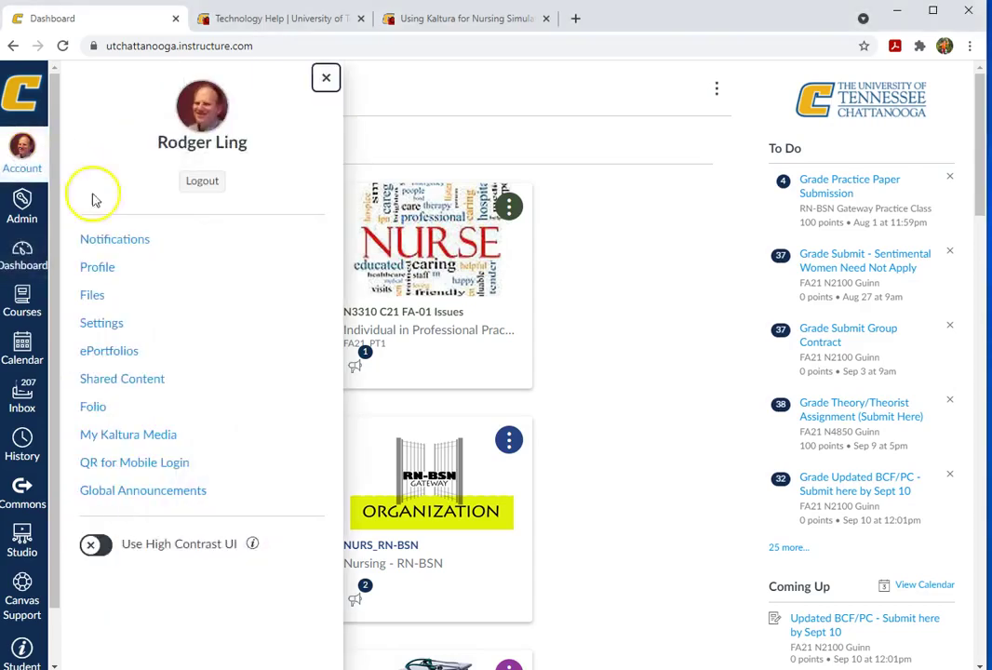
click(144, 445)
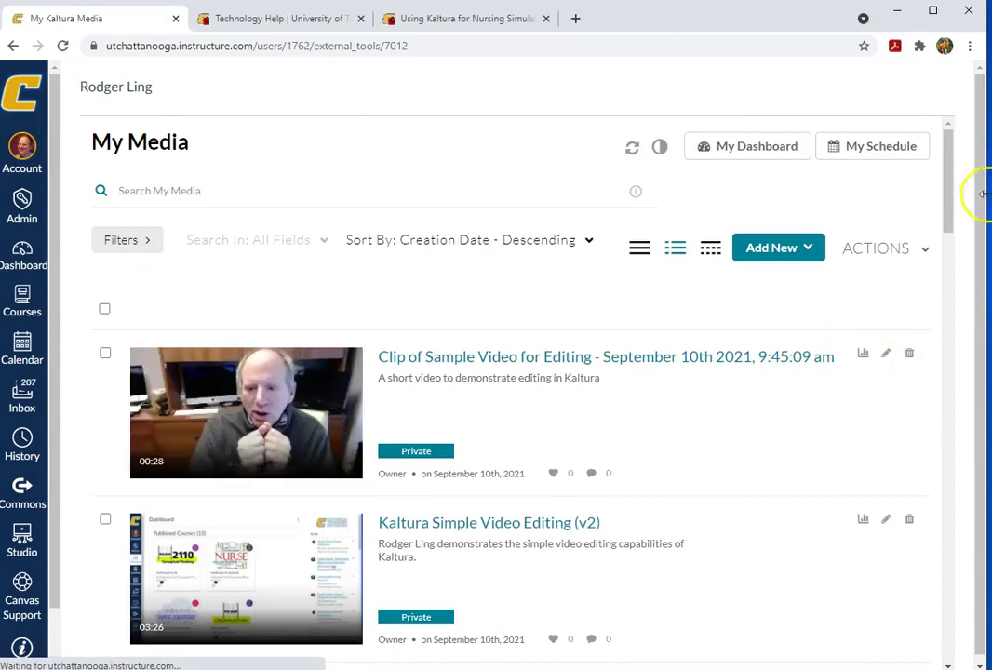
drag(944, 165, 934, 317)
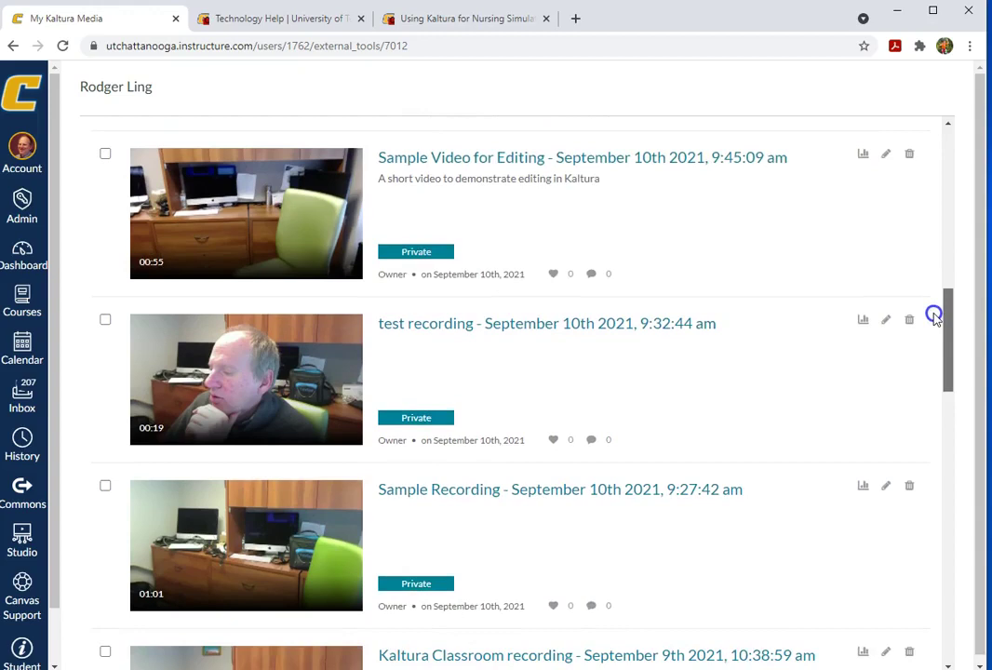
click(885, 154)
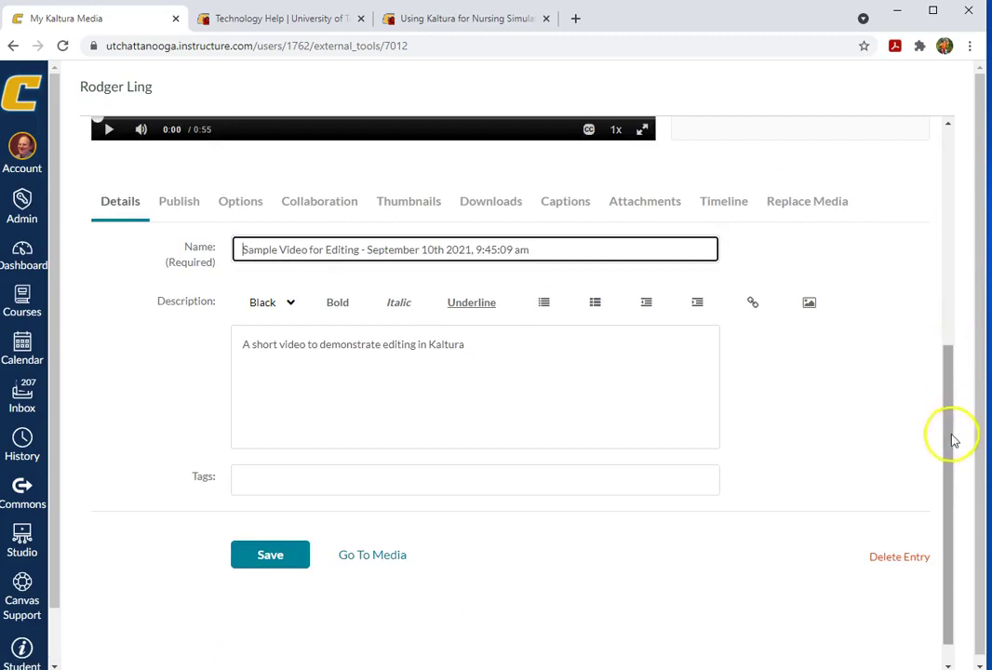
Step: Launch the video editor for the "Sample Video for Editing" entry
drag(950, 470, 952, 420)
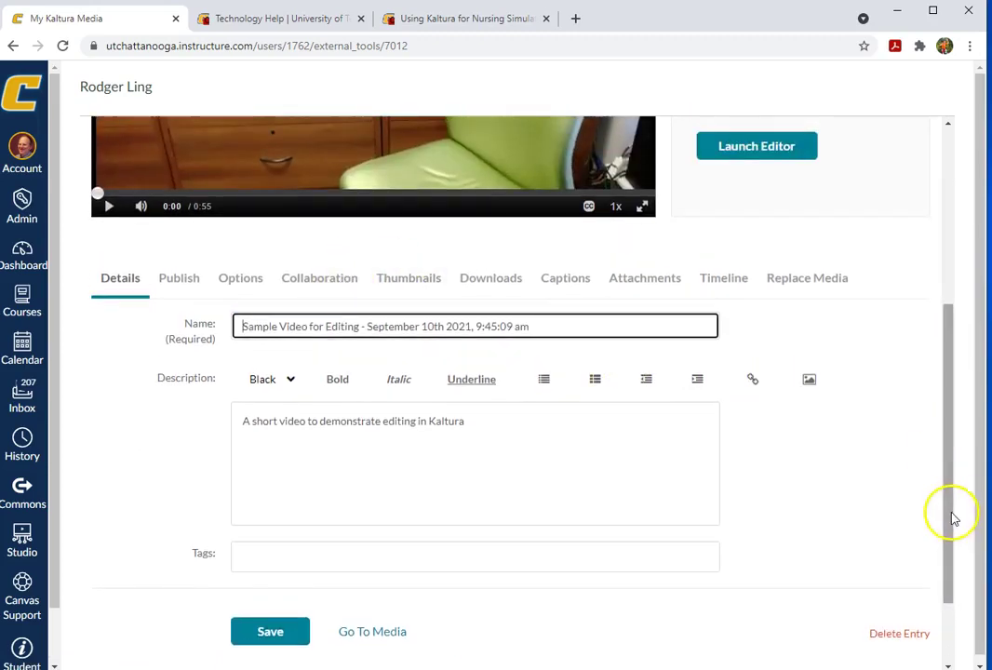
drag(952, 513, 959, 356)
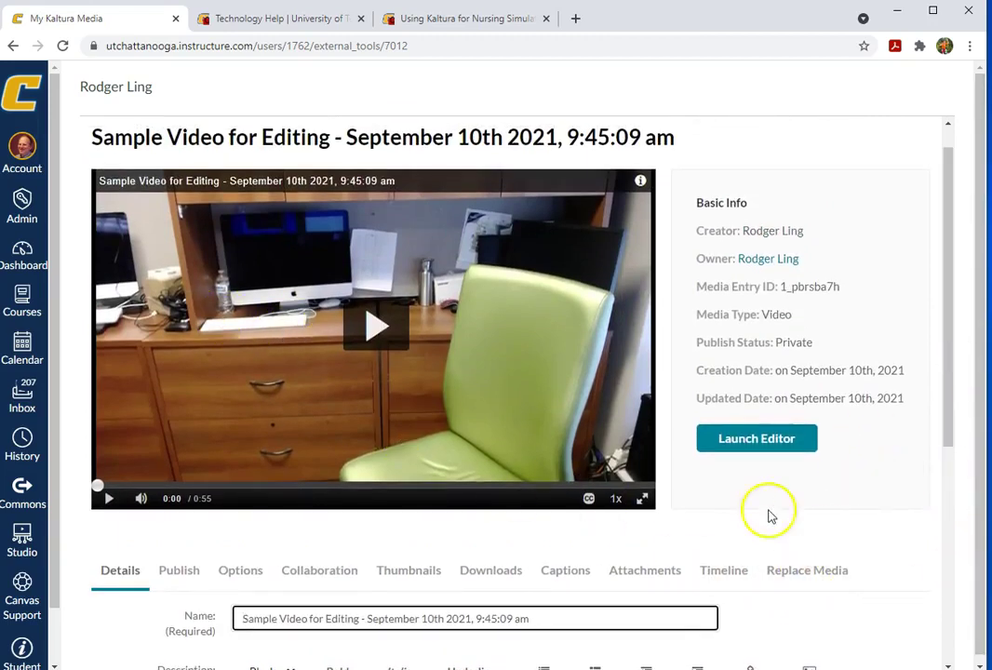
click(745, 445)
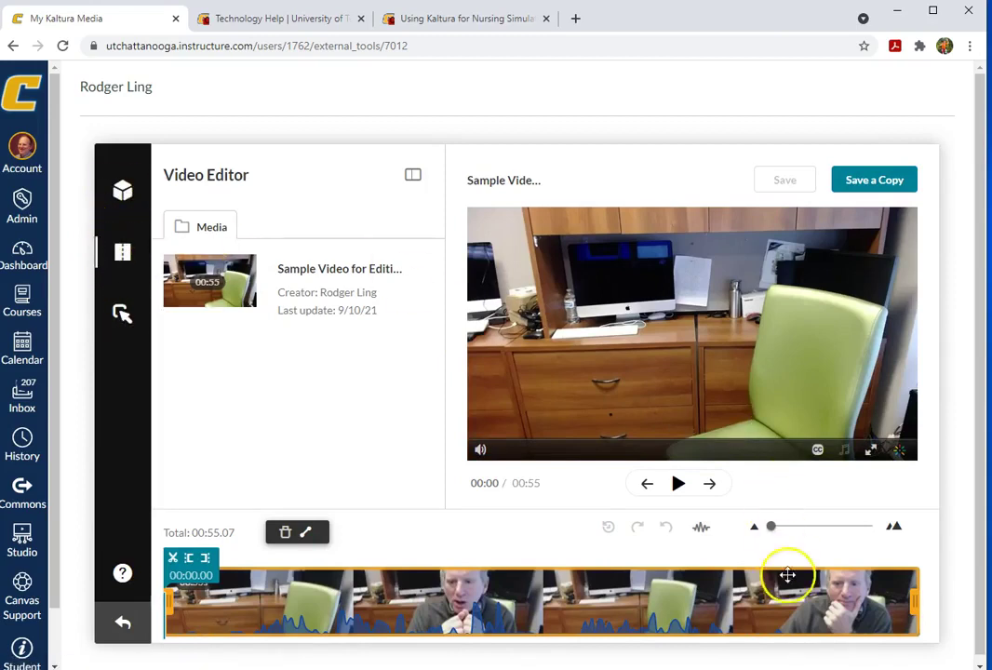
Step: Preview the opening, set the clip's in point at 00:15.81, and trim about 6 seconds off its end
click(677, 482)
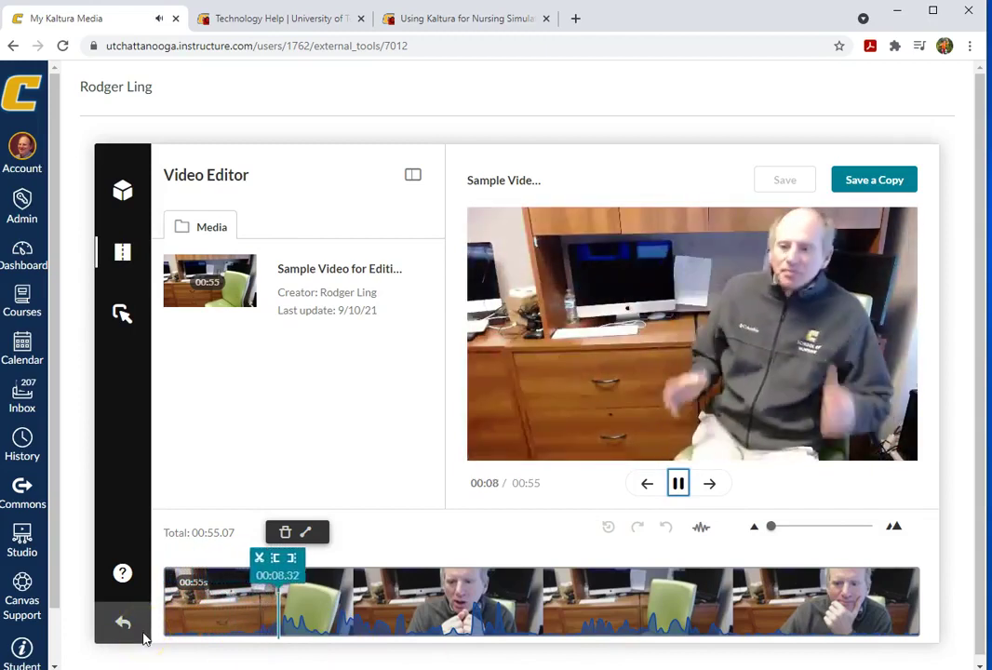
click(679, 483)
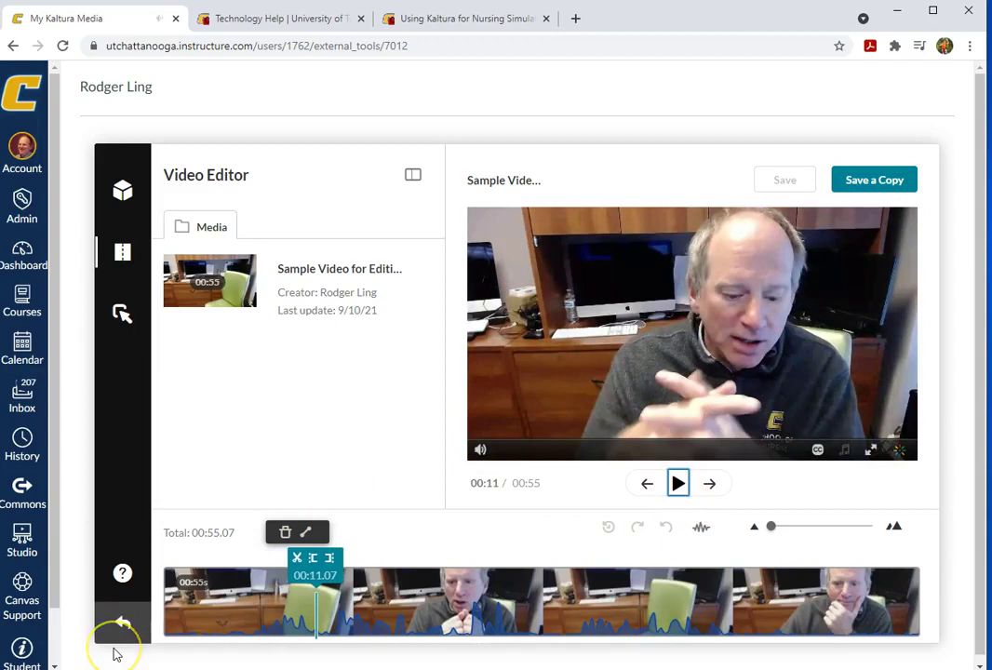
click(381, 617)
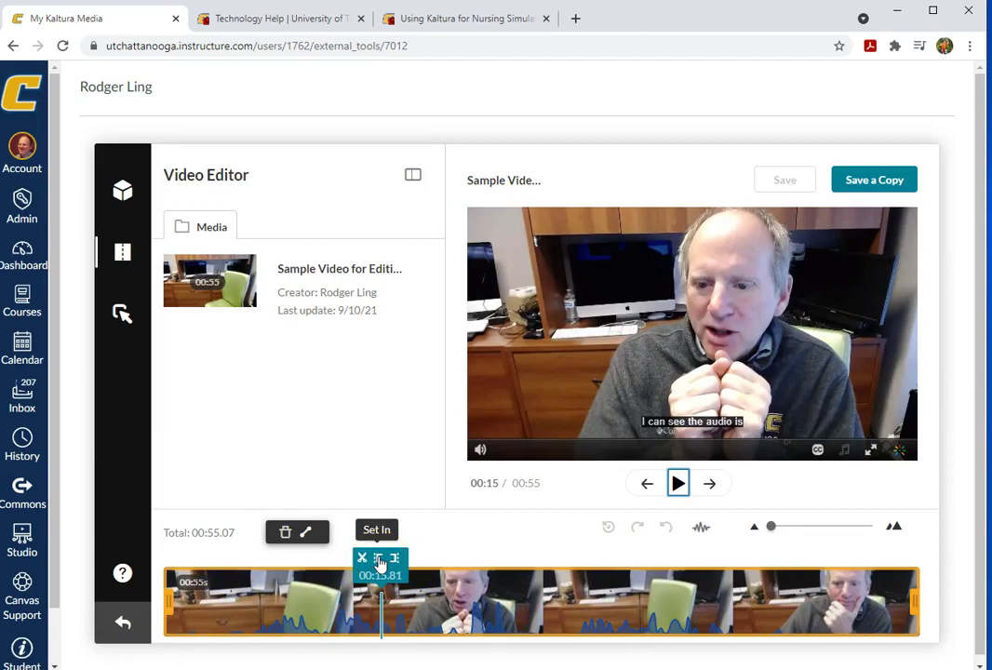
click(379, 559)
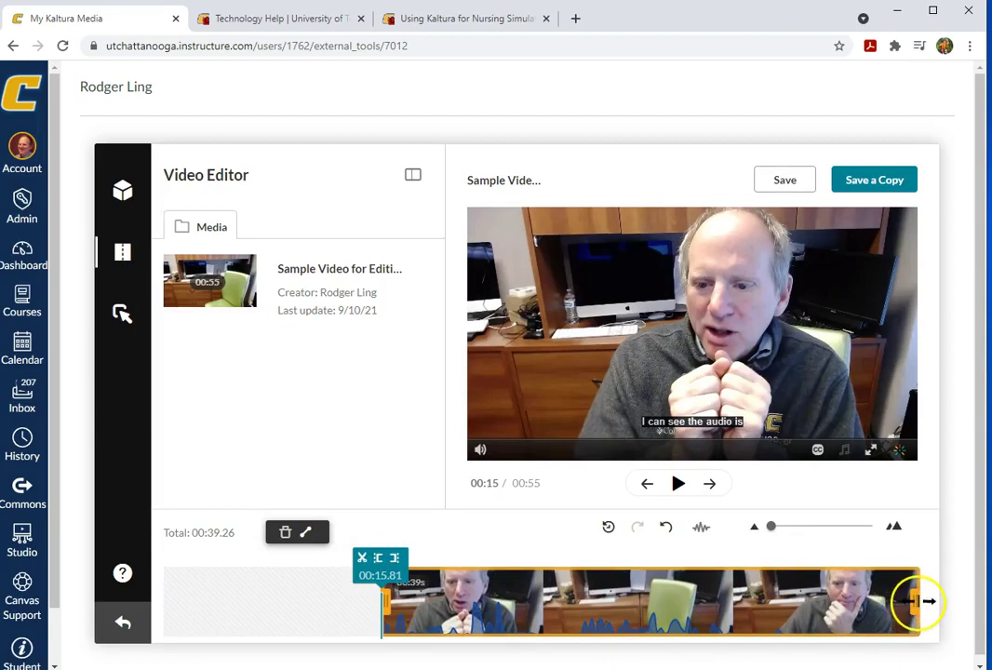
drag(917, 601, 847, 605)
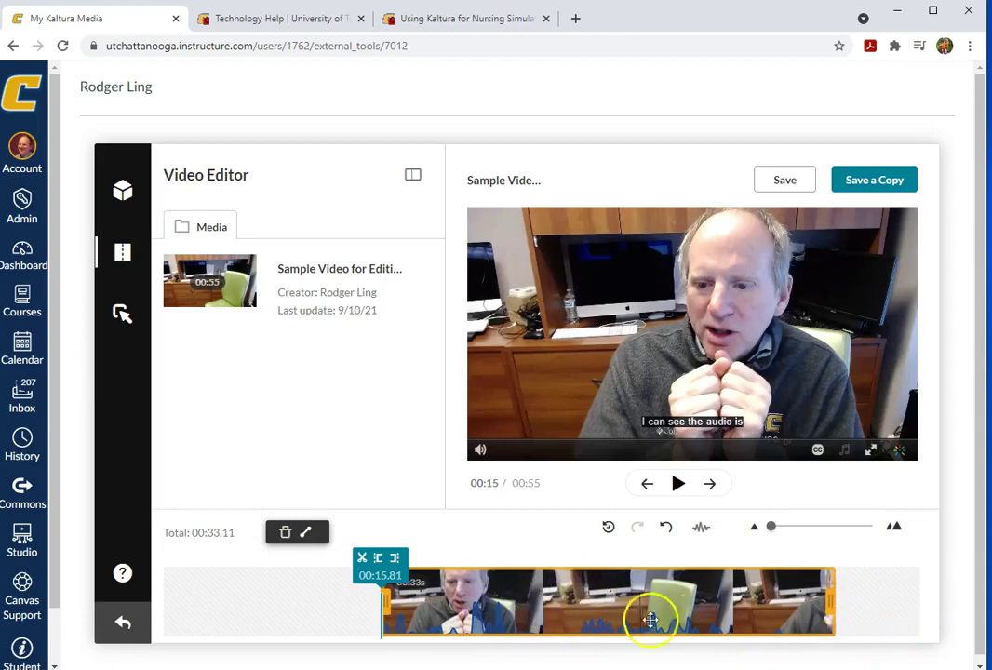
Step: Split the trimmed clip at 00:29.12, where the chair is empty
click(564, 600)
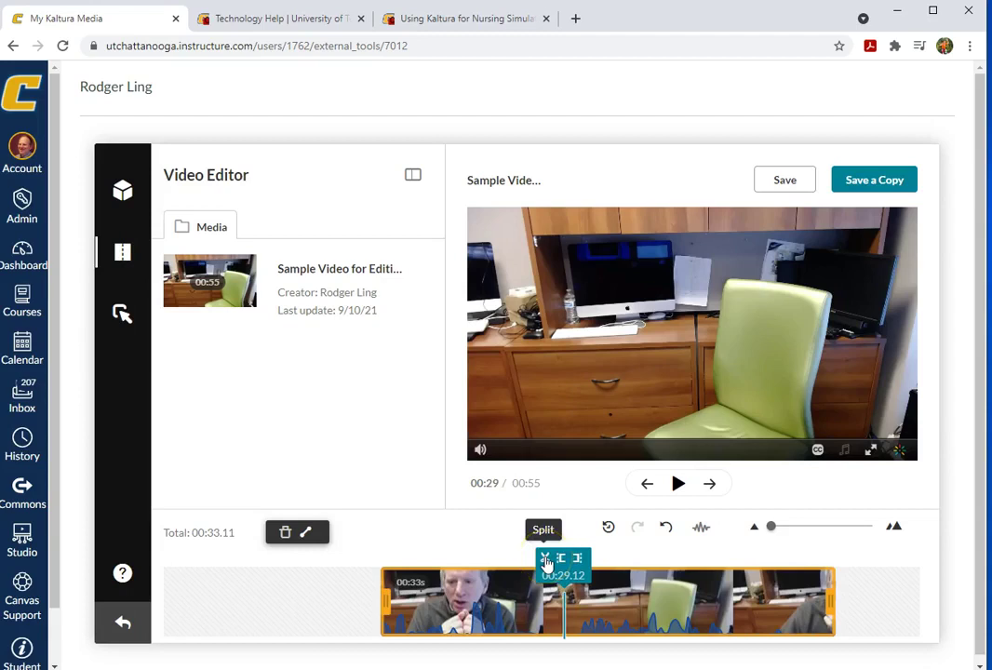
click(546, 559)
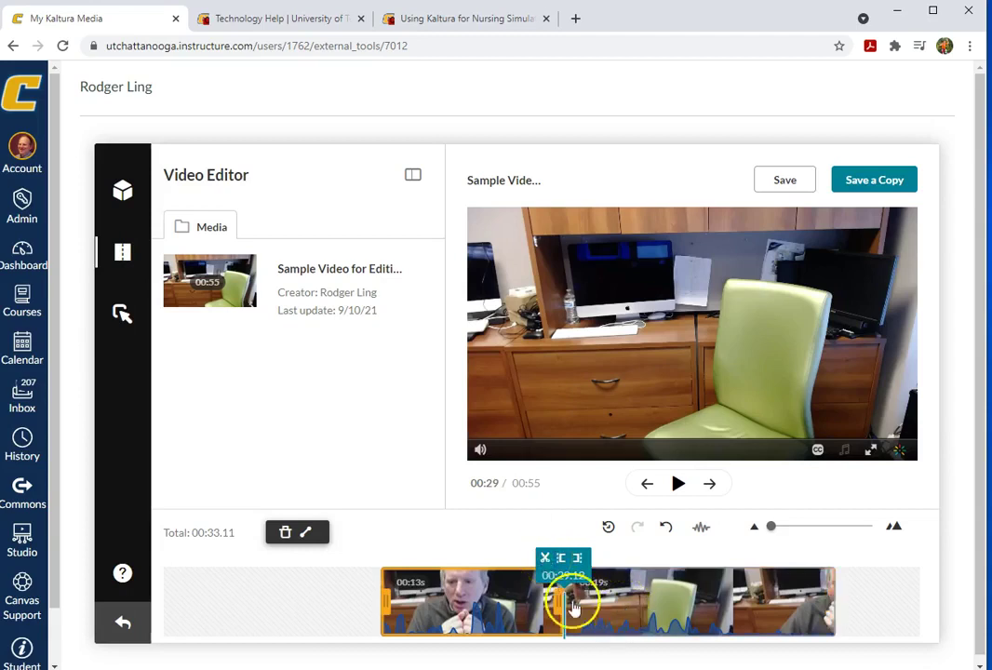
click(651, 609)
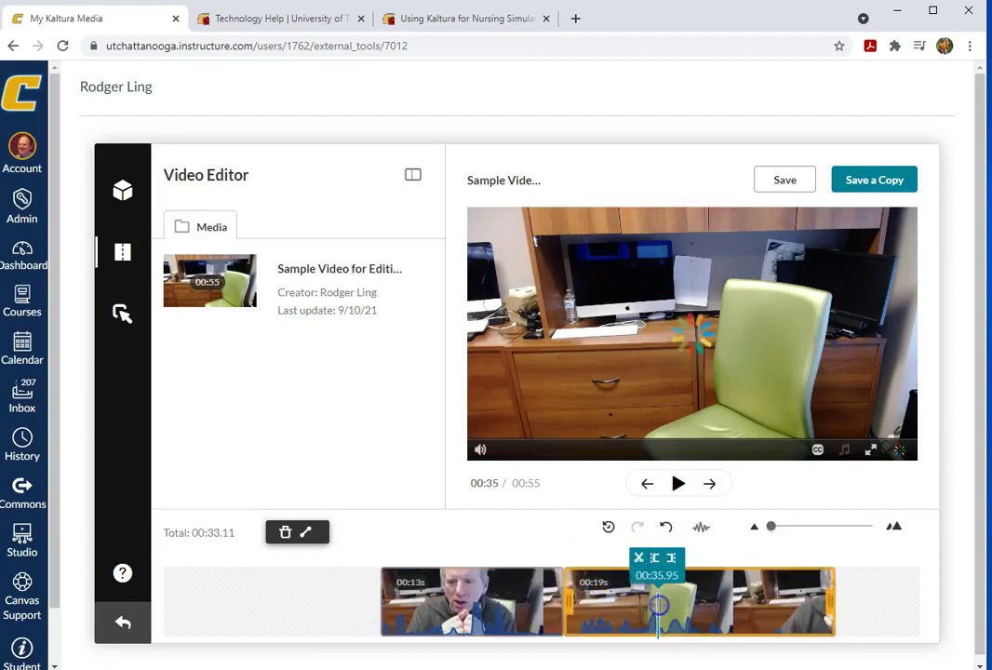
Step: Locate the moment the speaker leaves in the first segment and set that segment's out point at 00:24.00
click(520, 602)
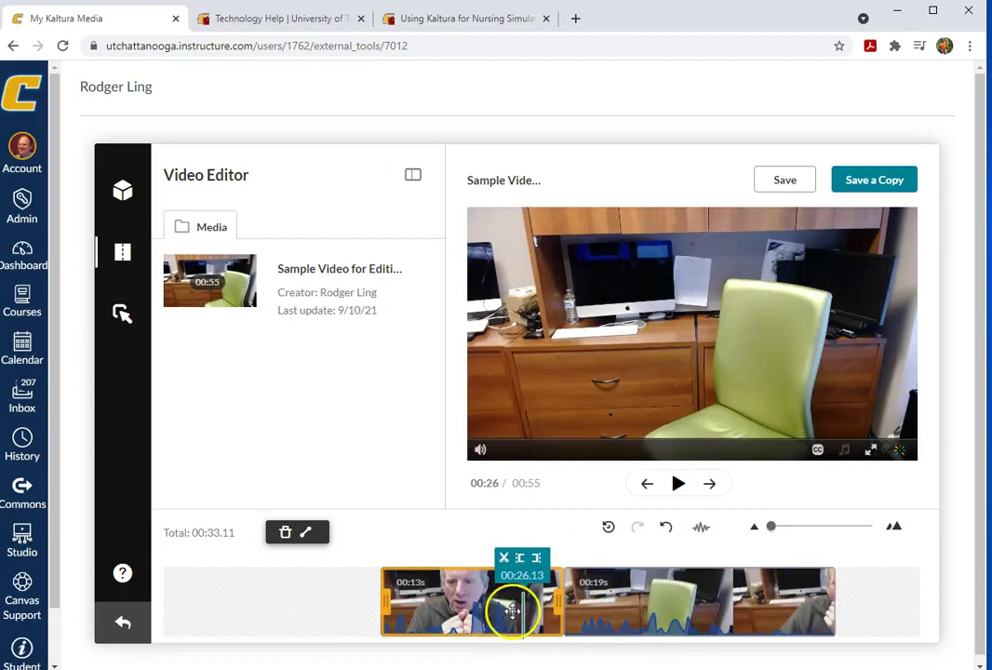
click(678, 485)
click(678, 485)
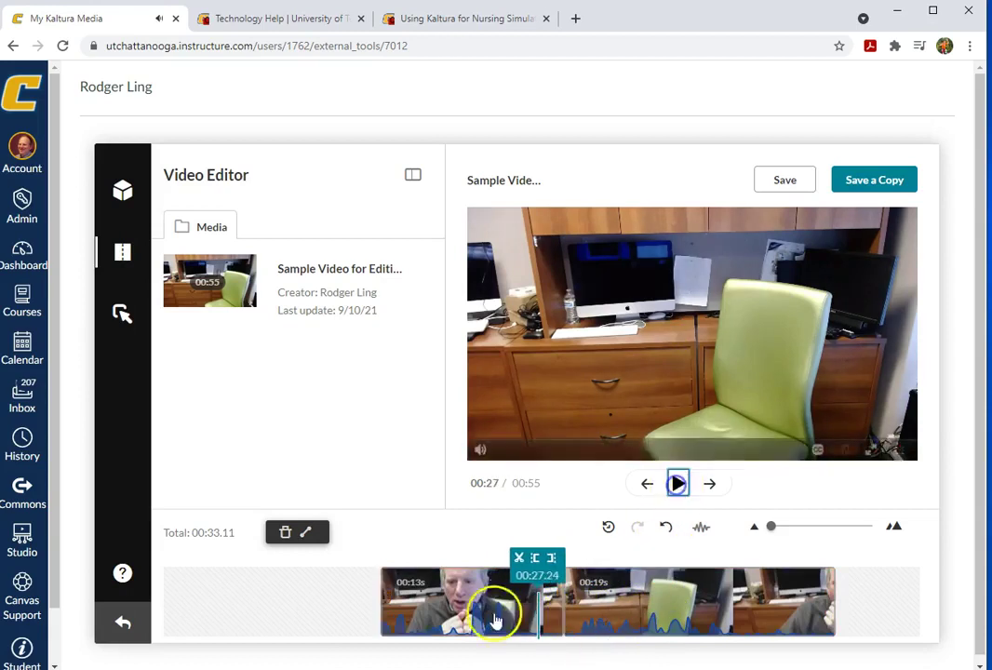
click(491, 613)
click(679, 483)
click(678, 483)
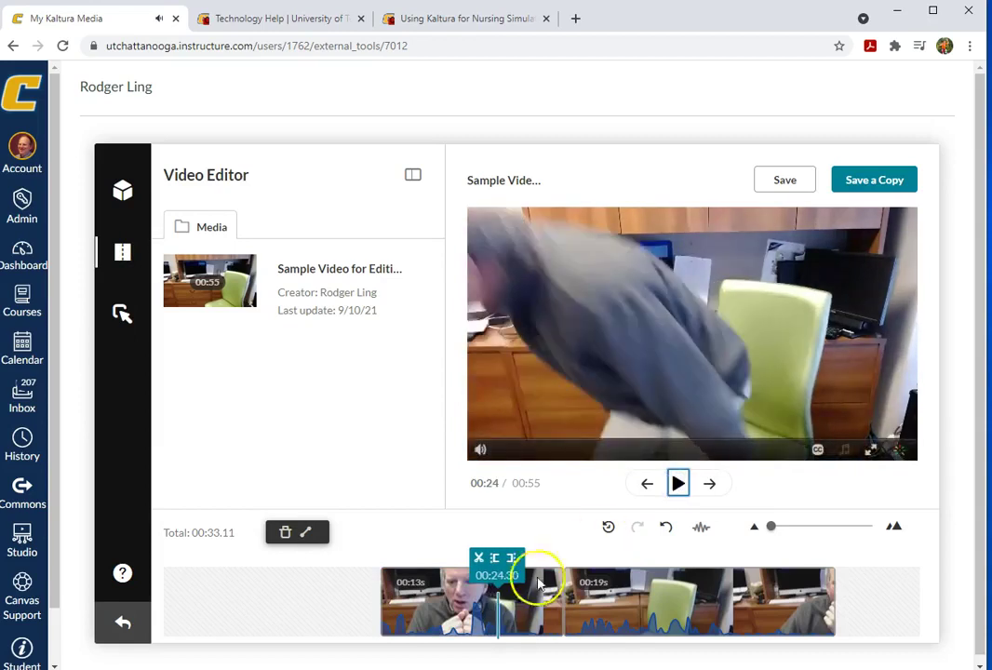
click(480, 608)
click(678, 483)
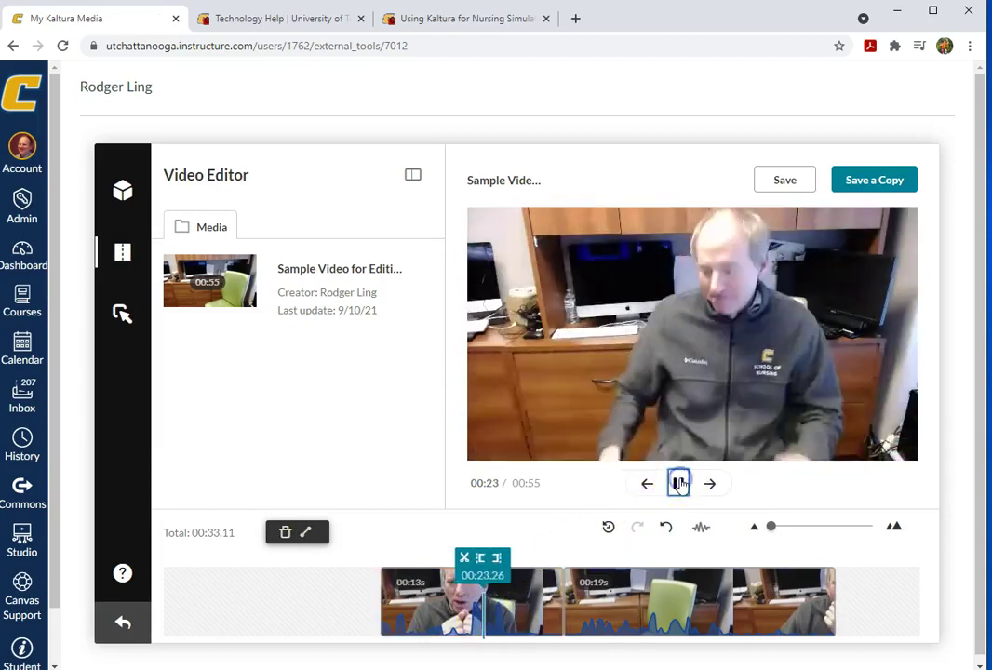
click(678, 483)
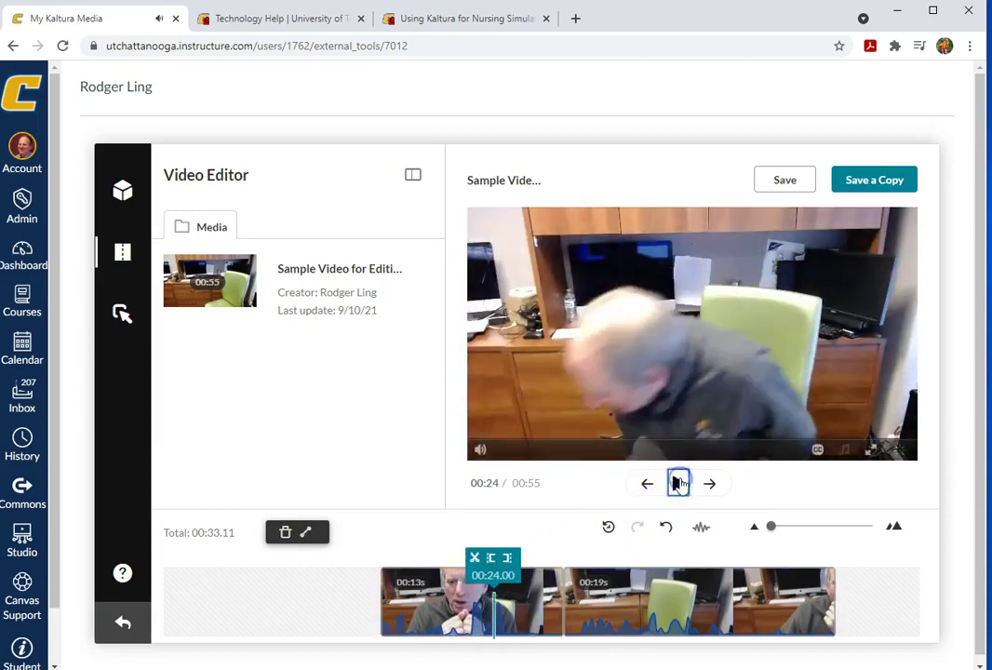
click(508, 560)
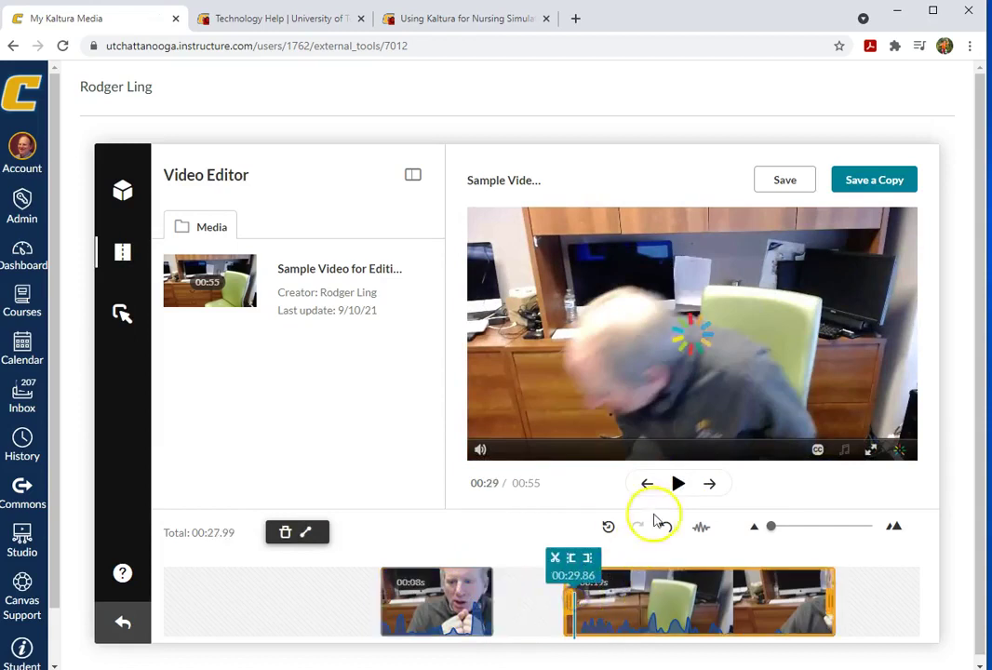
Step: Play the second segment until the speaker is seated again and set its in point at 00:34.09
click(679, 482)
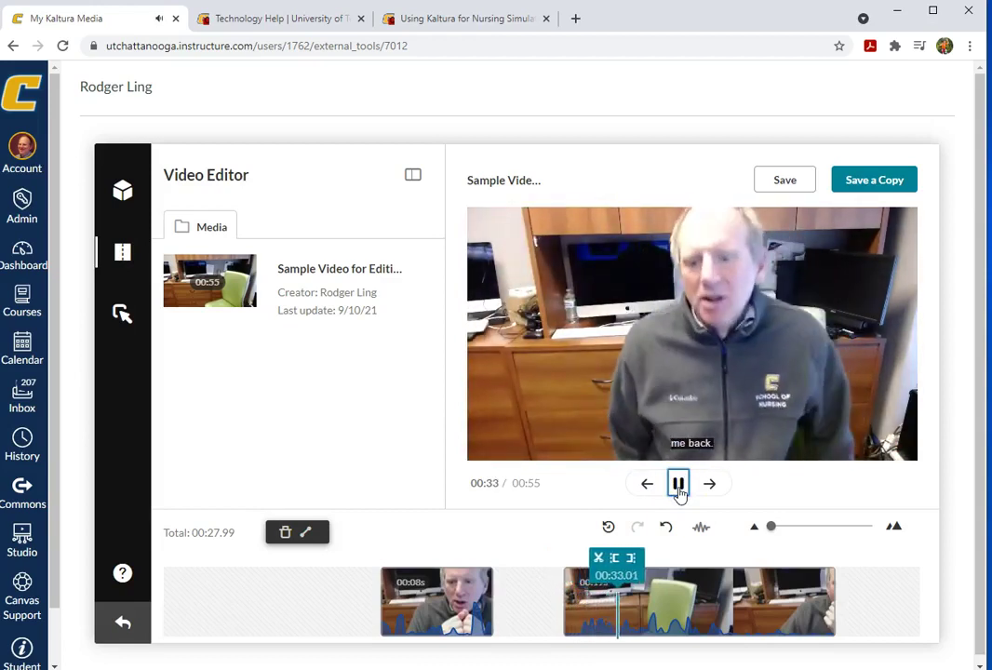
click(678, 483)
click(678, 483)
click(678, 483)
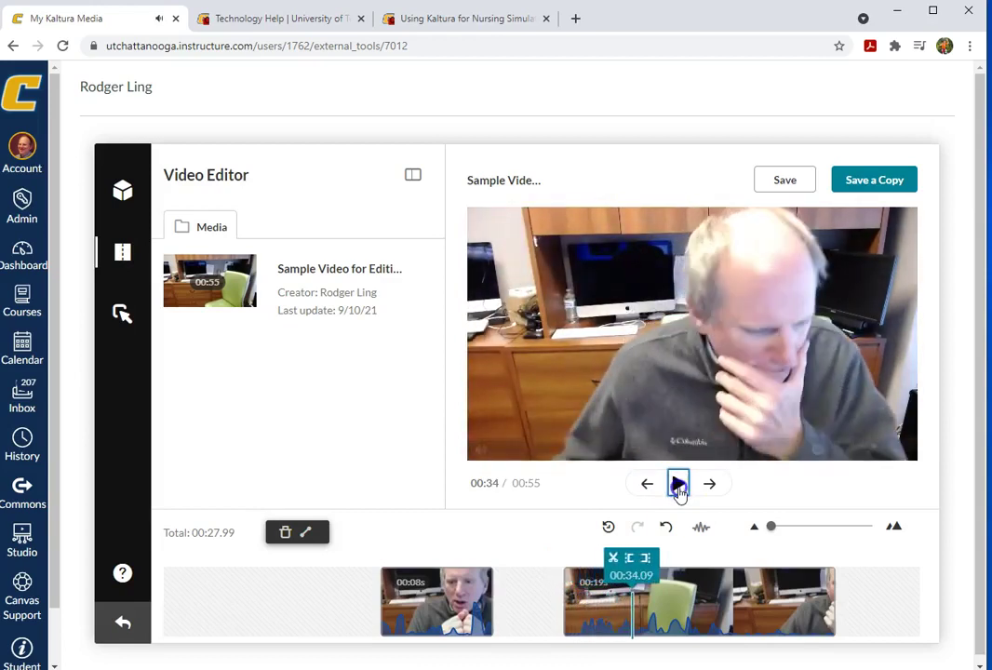
click(629, 557)
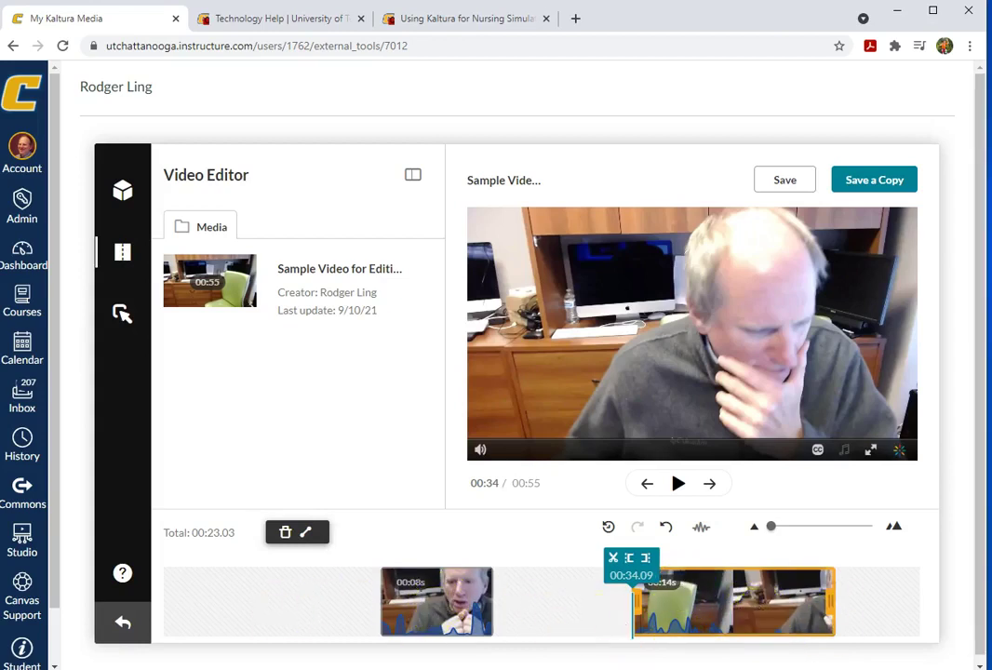
Step: Save the edit as a new copy titled "Clip of Sample Video for Editing - September 10th 2021, 9:45:09 am"
click(879, 188)
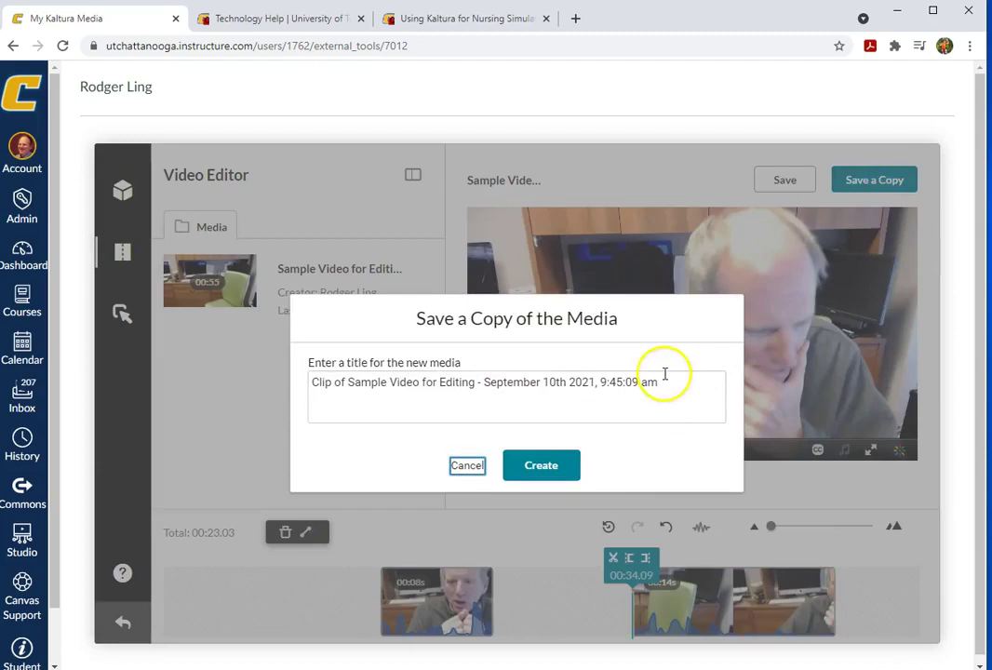
click(310, 382)
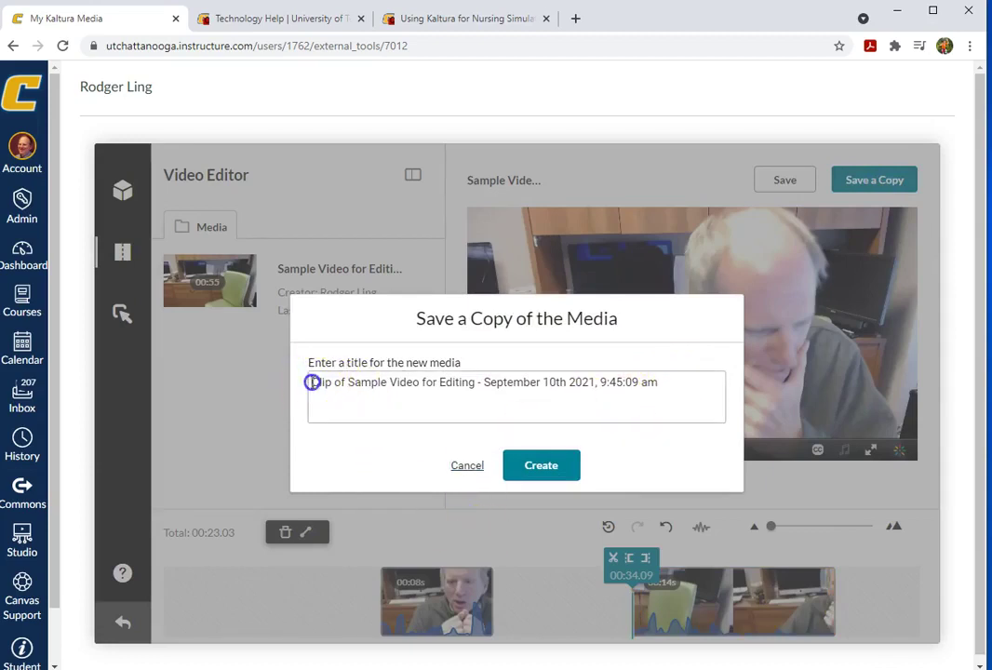
click(542, 470)
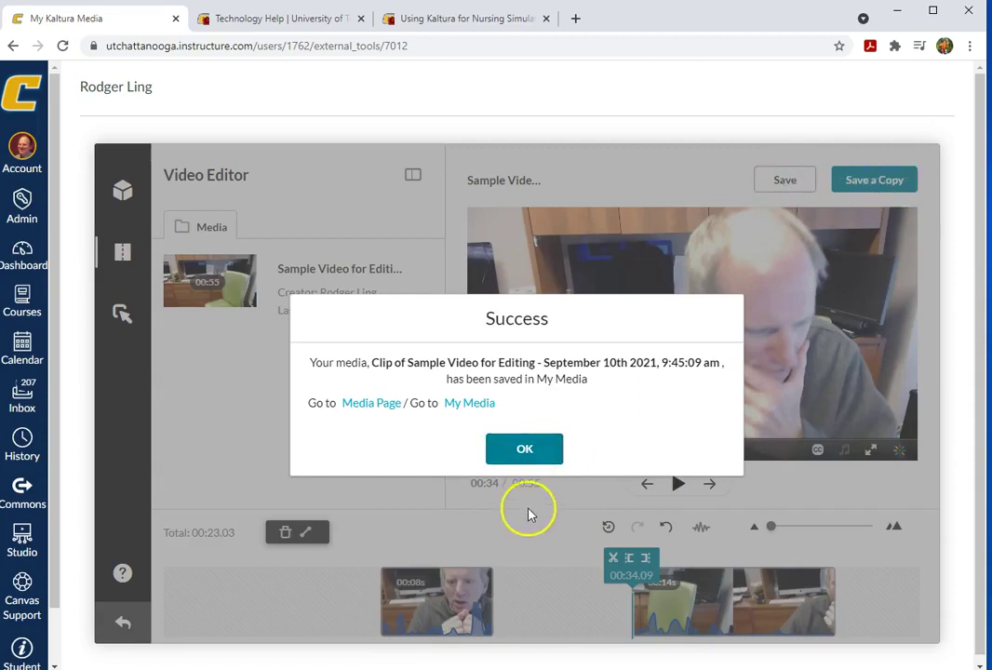
click(521, 451)
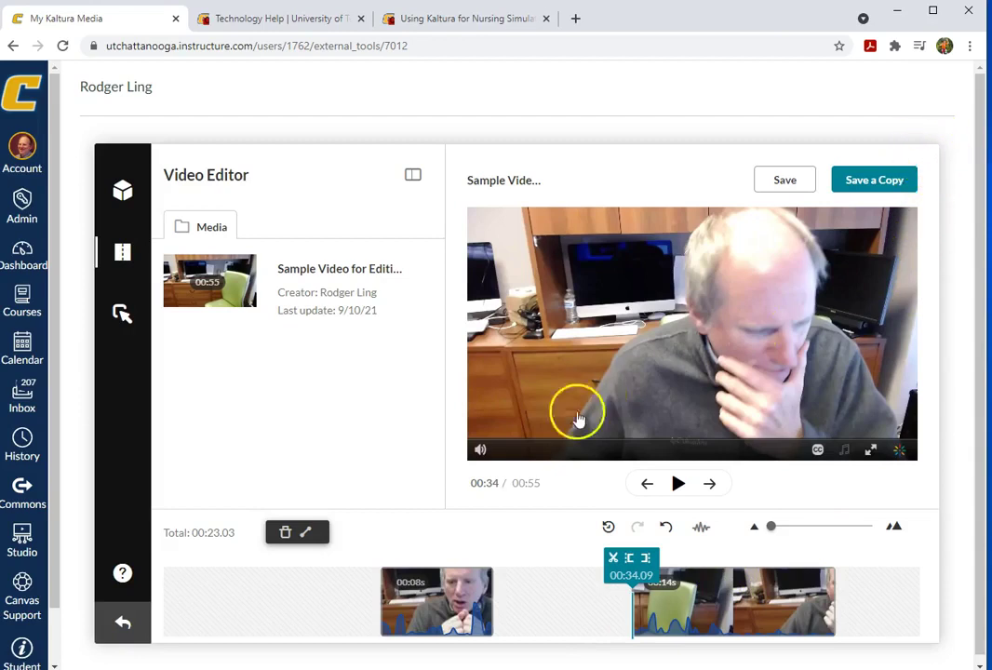
Step: Exit the video editor and return to the My Media list
click(121, 625)
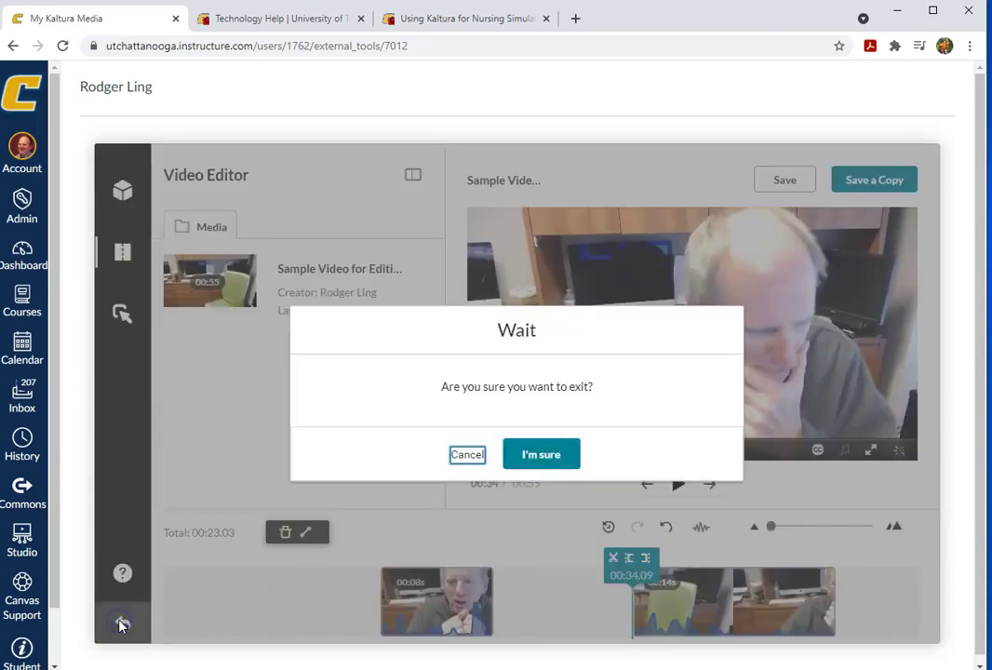
click(526, 456)
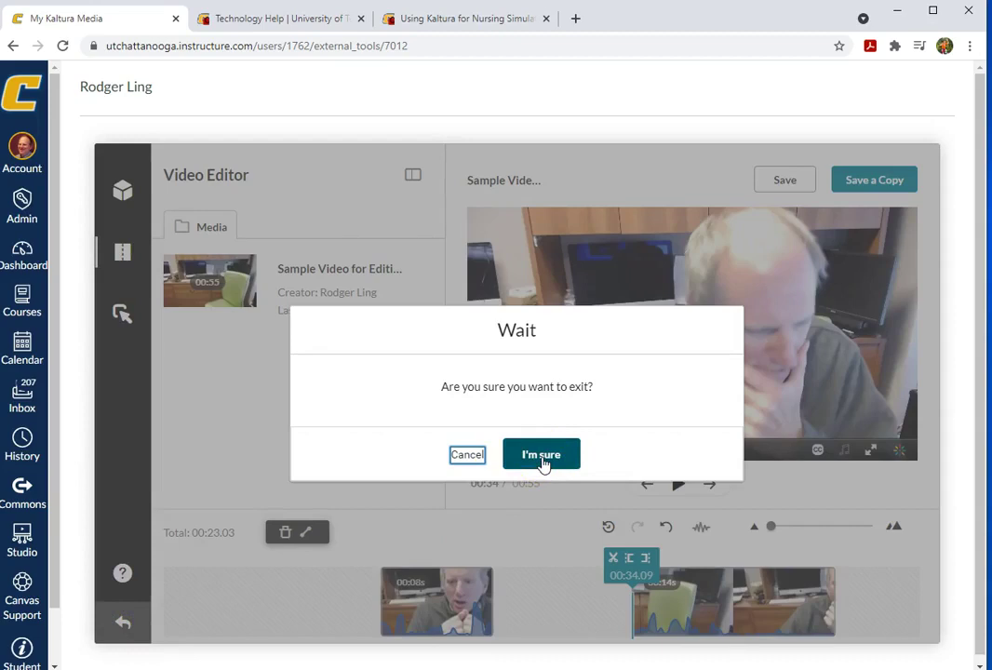
click(544, 464)
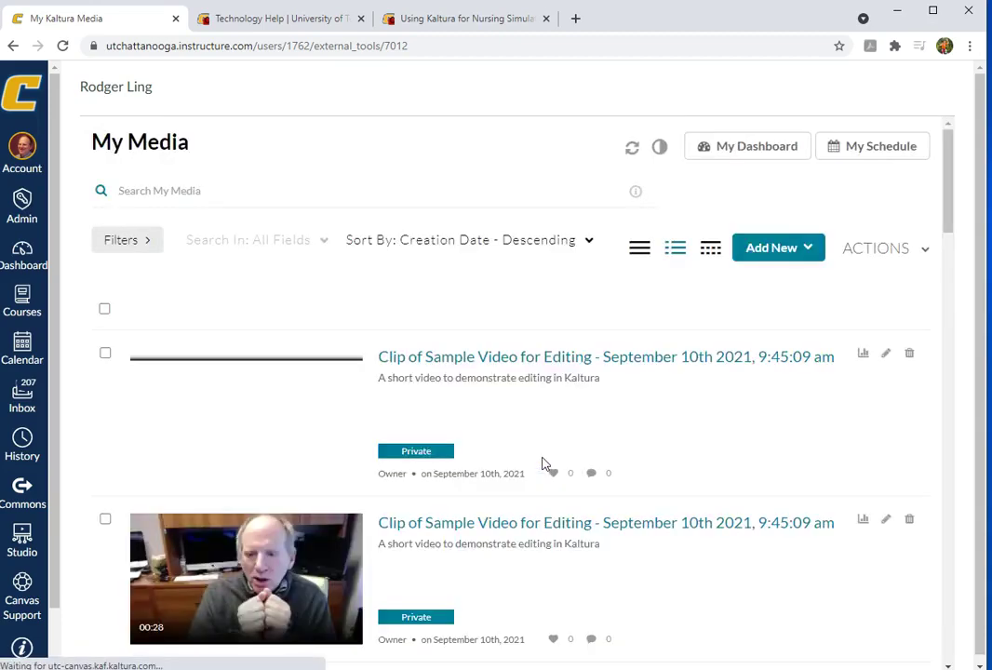